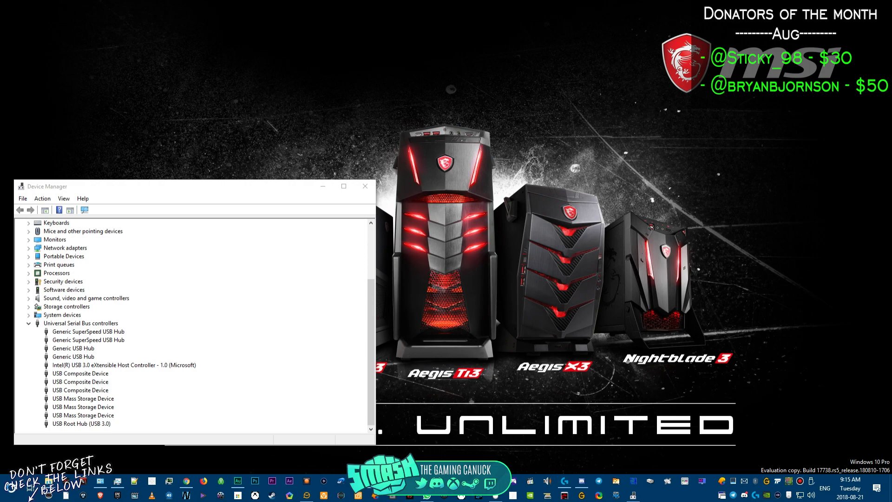
# Select the Intel(R) USB 3.0 eXtensible Host Controller under Universal Serial Bus controllers in Device Manager
pyautogui.moveTo(186, 186); pyautogui.dragTo(181, 207)
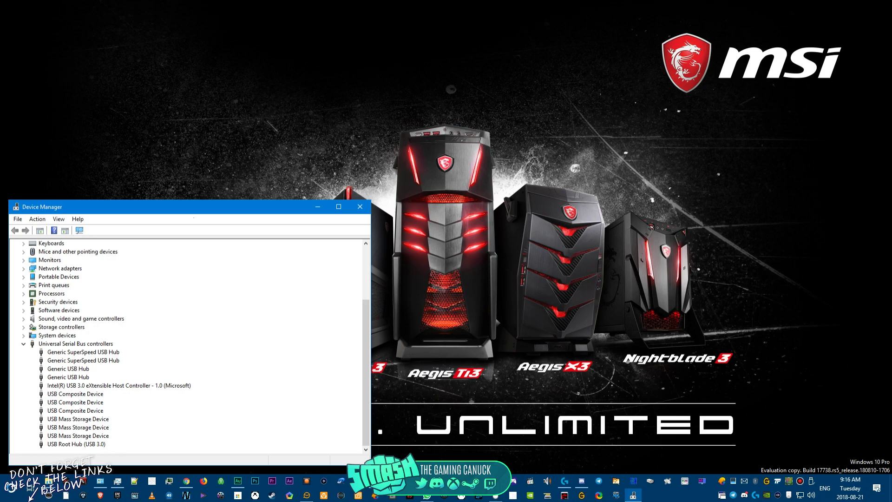
pyautogui.click(75, 393)
pyautogui.click(119, 385)
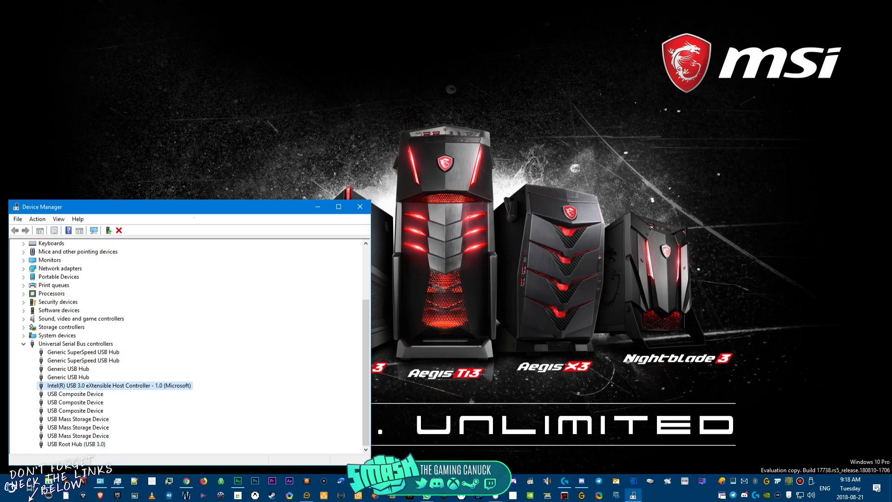
# Run rufus-3.1.exe from the devmanview-x64 folder in File Explorer
pyautogui.hotkey('alt', 'Tab')
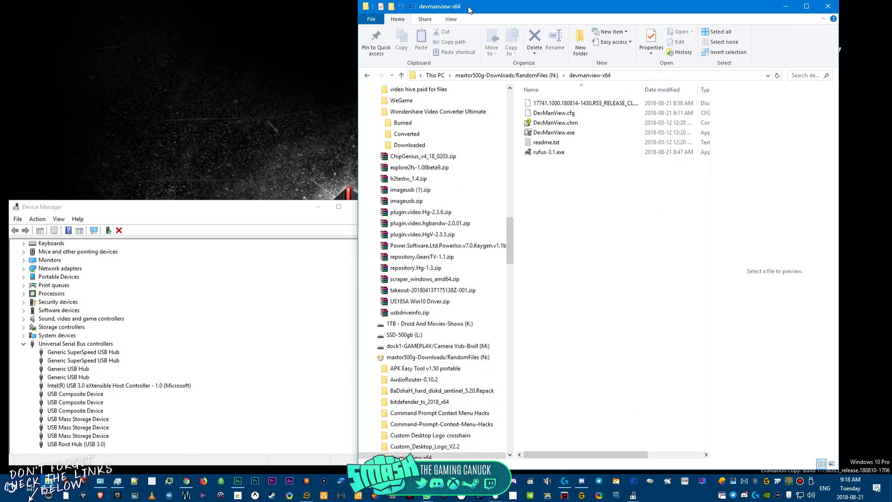
pyautogui.click(554, 152)
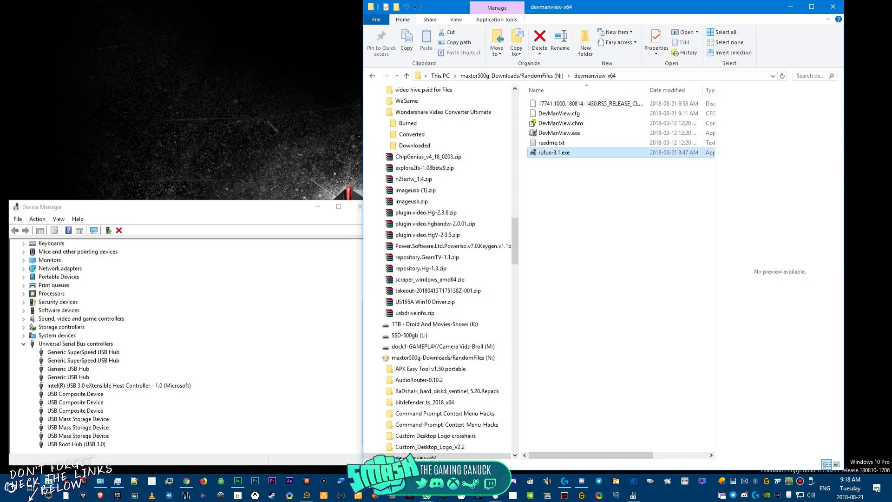
pyautogui.press('Return')
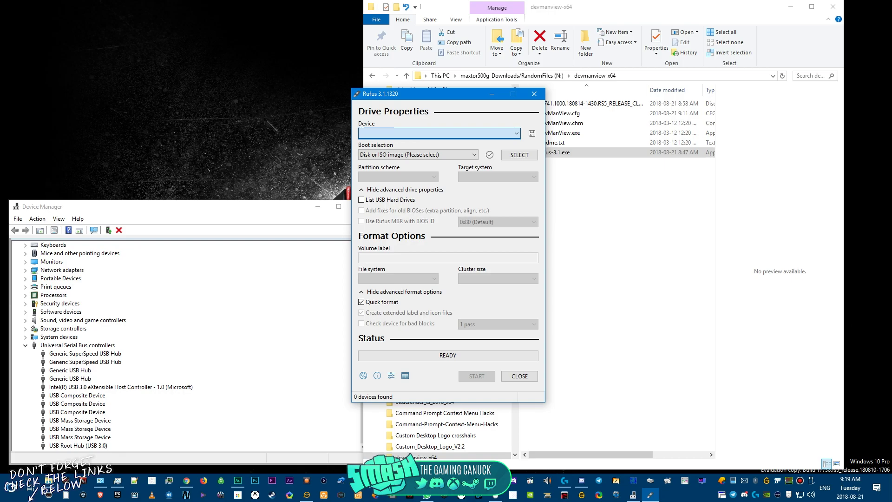
# Enable listing of USB hard drives and keep the 320GB drive as the target
pyautogui.press('Tab')
pyautogui.press('space')
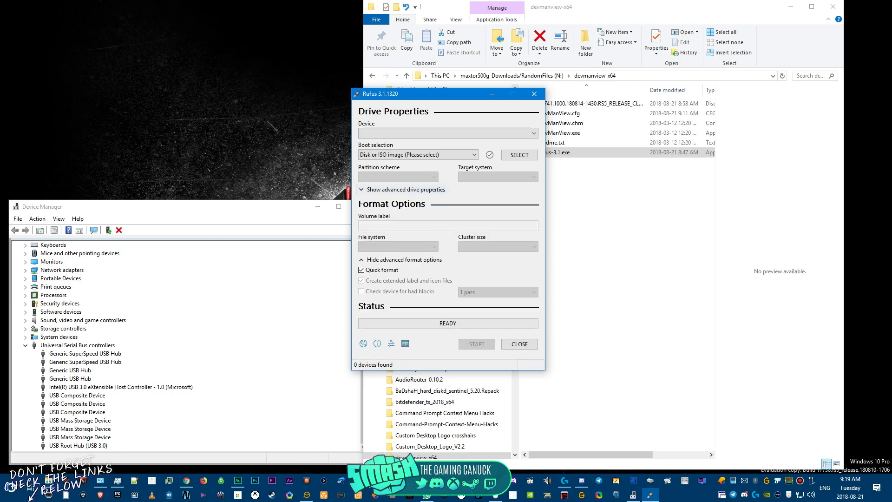
pyautogui.press('space')
pyautogui.press('Tab')
pyautogui.press('space')
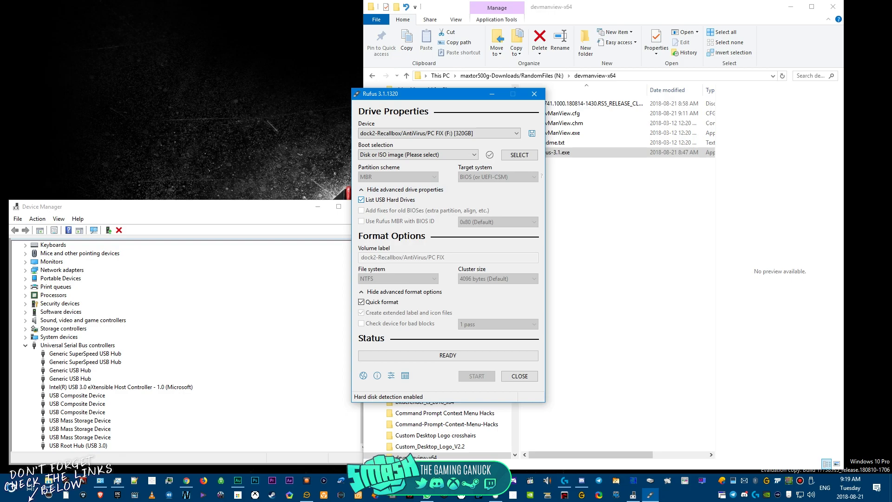
pyautogui.hotkey('alt', 'Down')
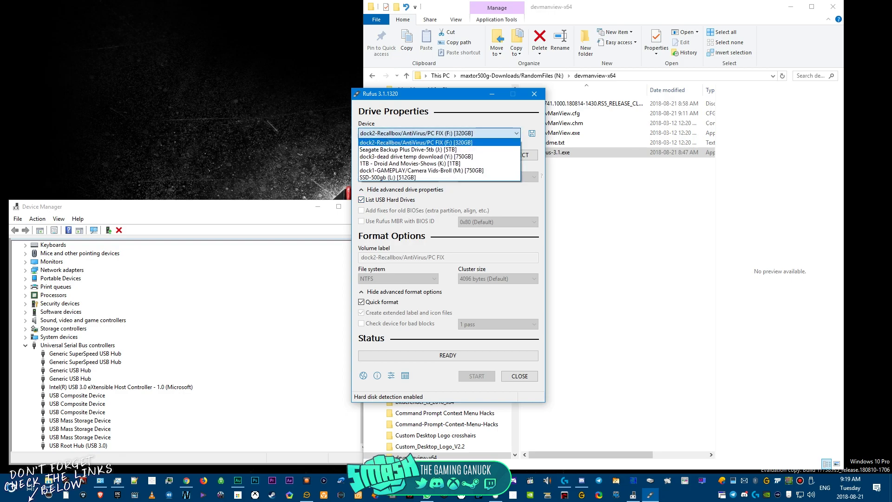
pyautogui.press('Return')
# Keep Disk or ISO image as the boot choice and load the 17741 Windows ISO
pyautogui.press('Tab')
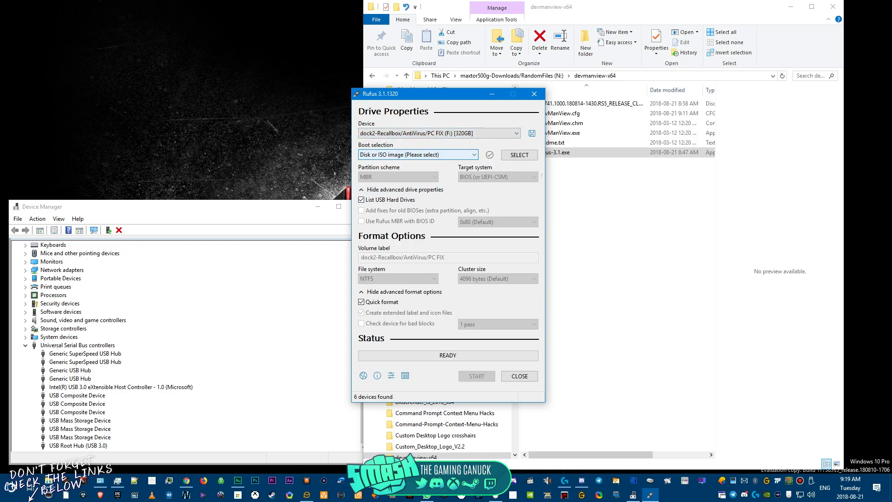
pyautogui.hotkey('alt', 'Down')
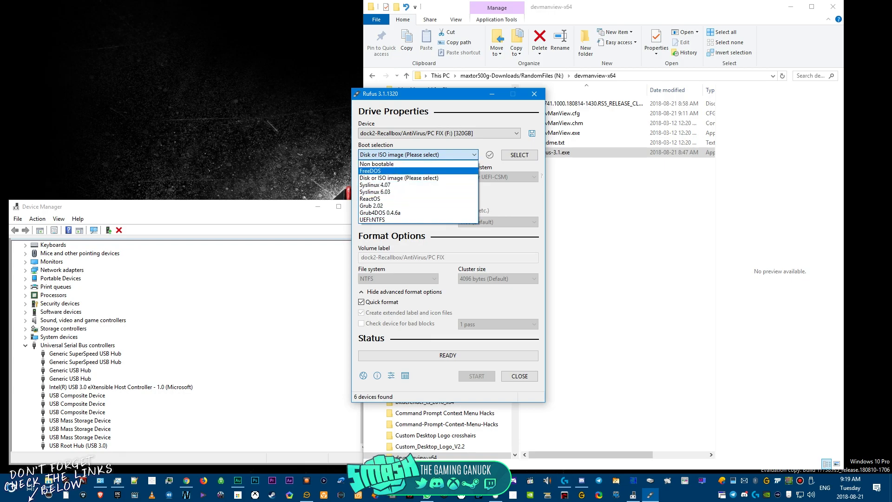
pyautogui.press('Escape')
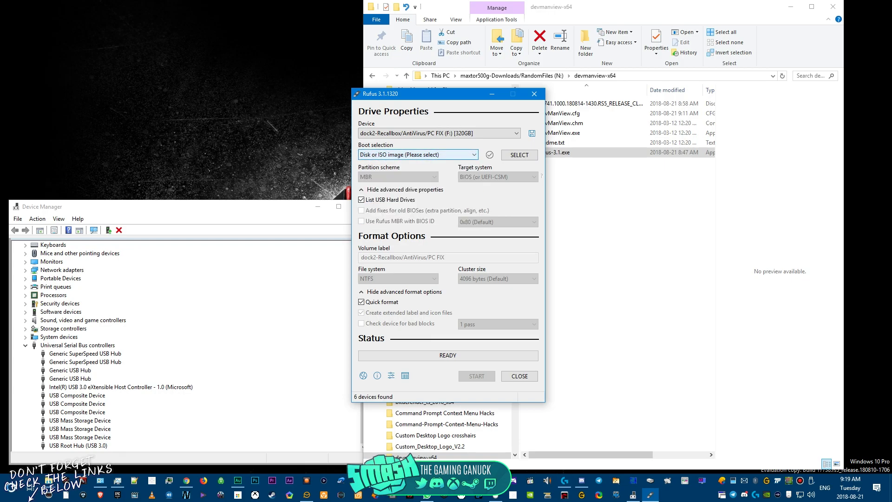
pyautogui.press('Tab')
pyautogui.press('space')
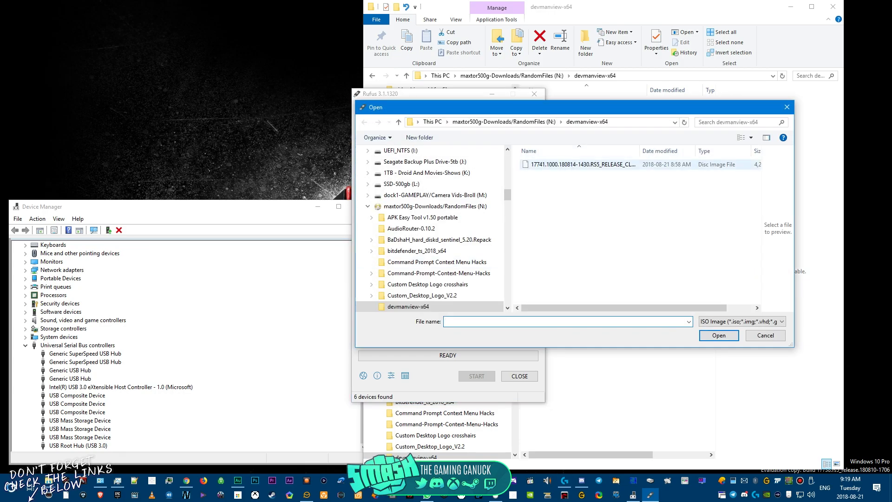
pyautogui.click(580, 164)
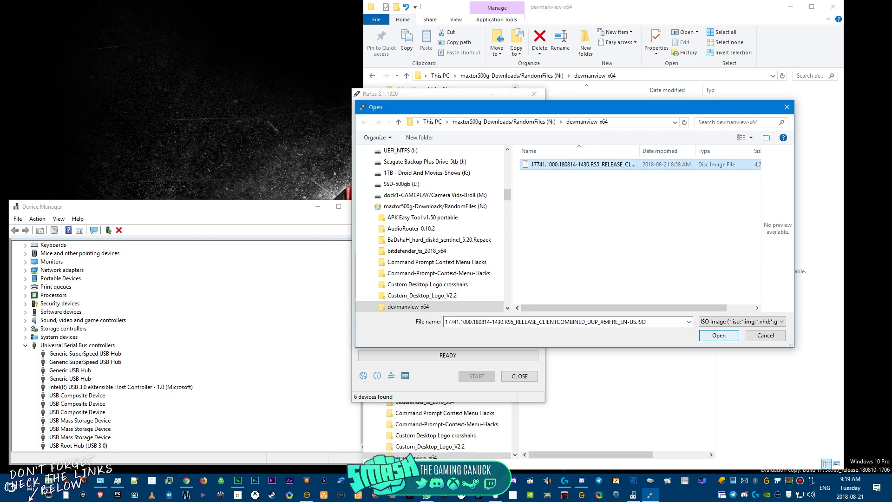
pyautogui.press('Return')
# Set the Rufus image option to Windows To Go
pyautogui.press('Tab')
pyautogui.hotkey('alt', 'Down')
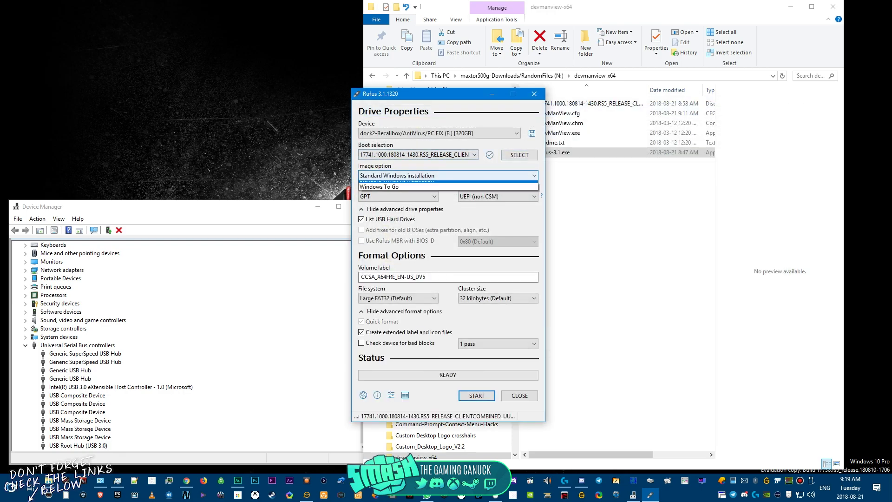
pyautogui.press('Down')
pyautogui.press('Return')
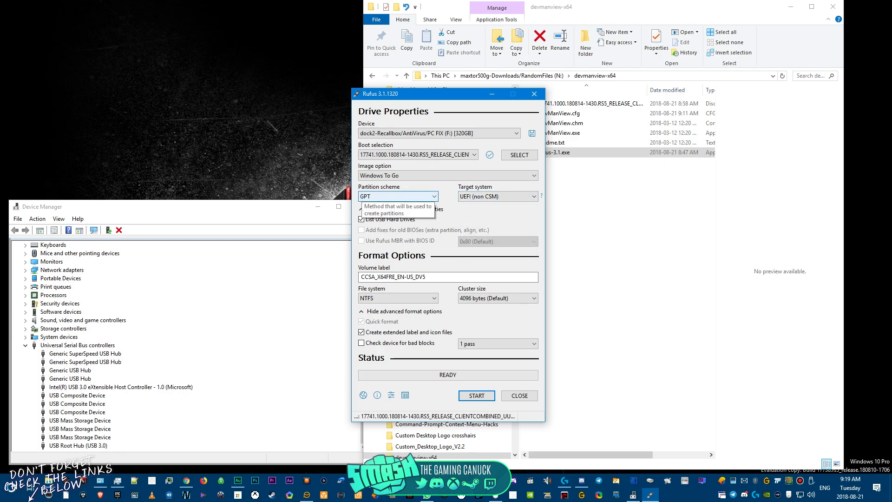
# Switch the partition scheme to MBR and back to GPT, then close Rufus without writing
pyautogui.click(372, 196)
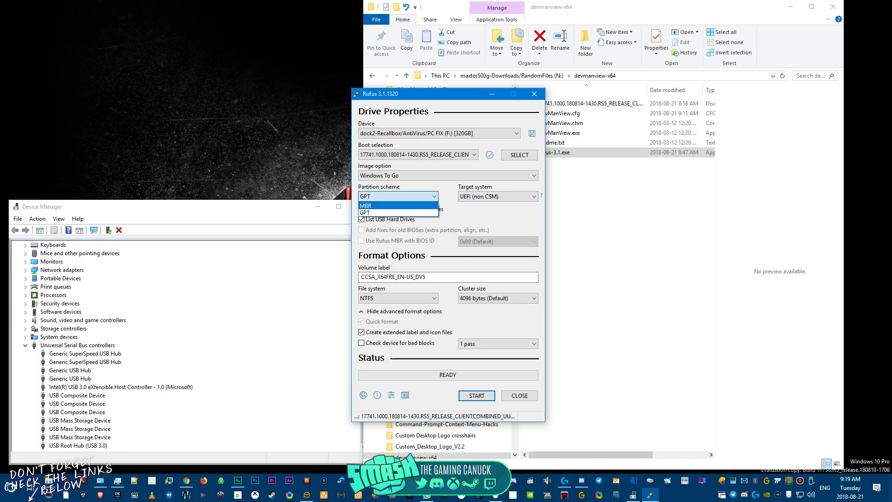
pyautogui.click(371, 214)
pyautogui.click(372, 196)
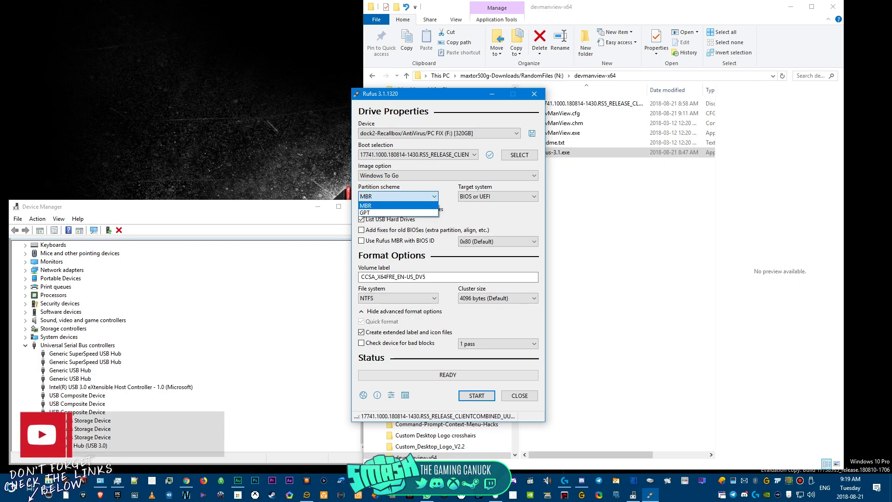
pyautogui.click(371, 205)
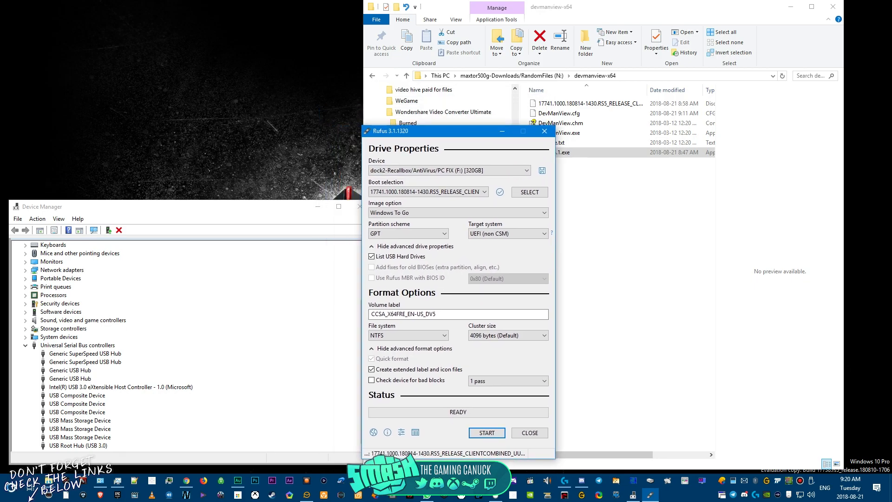
pyautogui.hotkey('alt', 'F4')
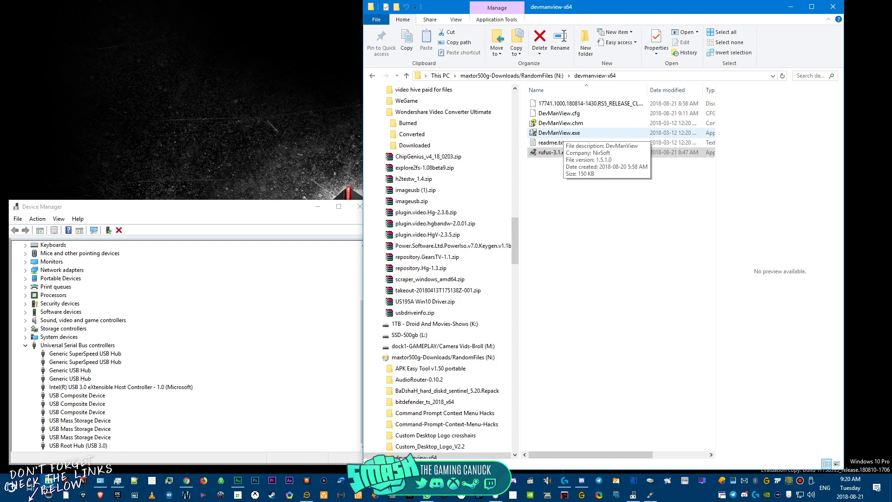
# Launch DevManView.exe from the devmanview-x64 folder
pyautogui.doubleClick(559, 133)
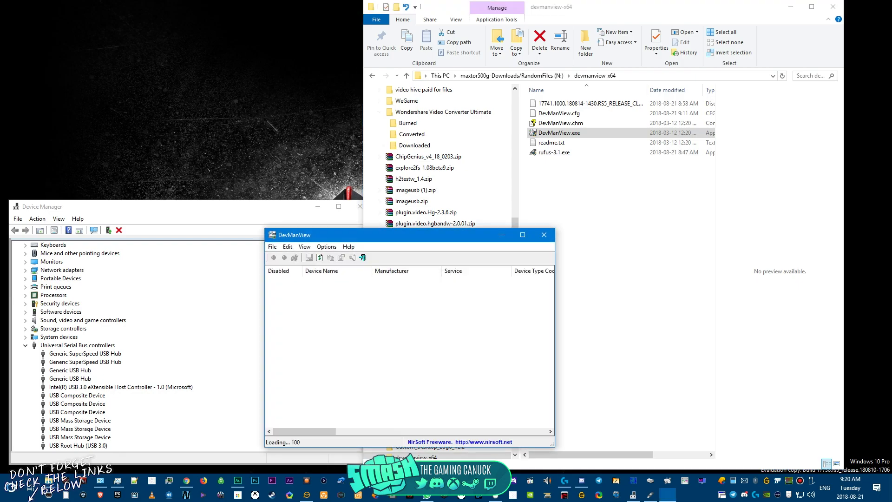
pyautogui.moveTo(371, 234); pyautogui.dragTo(385, 187)
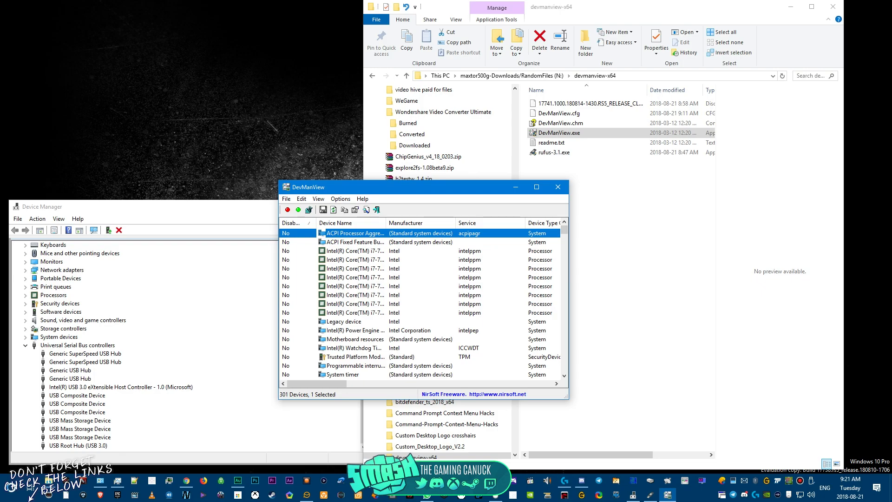
pyautogui.click(340, 198)
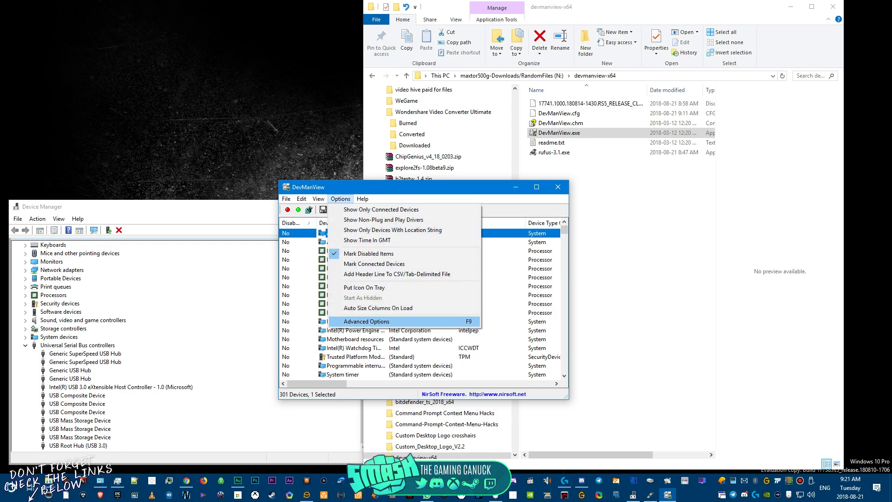
# In Advanced Options, select External Windows directory, check its empty directory list, and confirm with OK
pyautogui.press('Return')
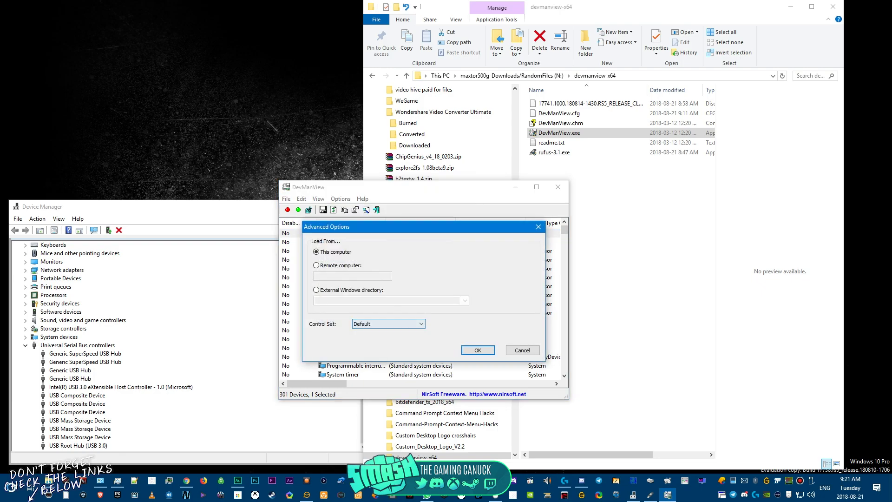
pyautogui.click(317, 290)
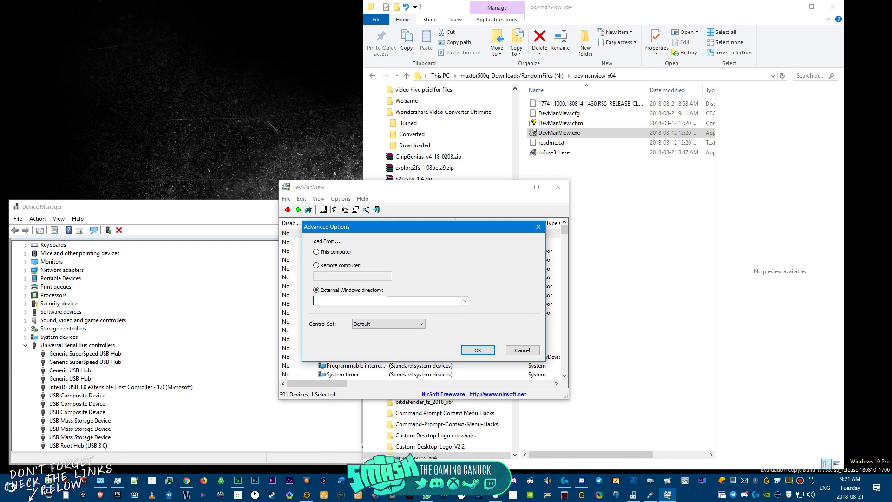
pyautogui.click(465, 300)
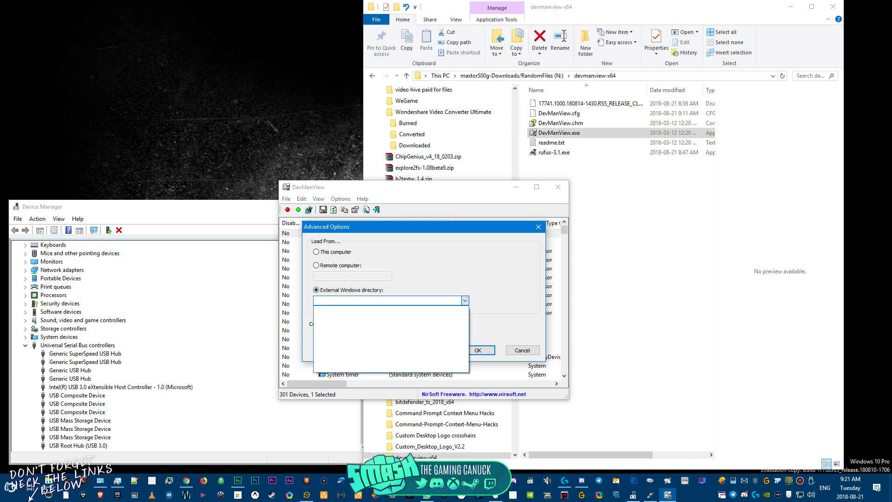
pyautogui.press('Escape')
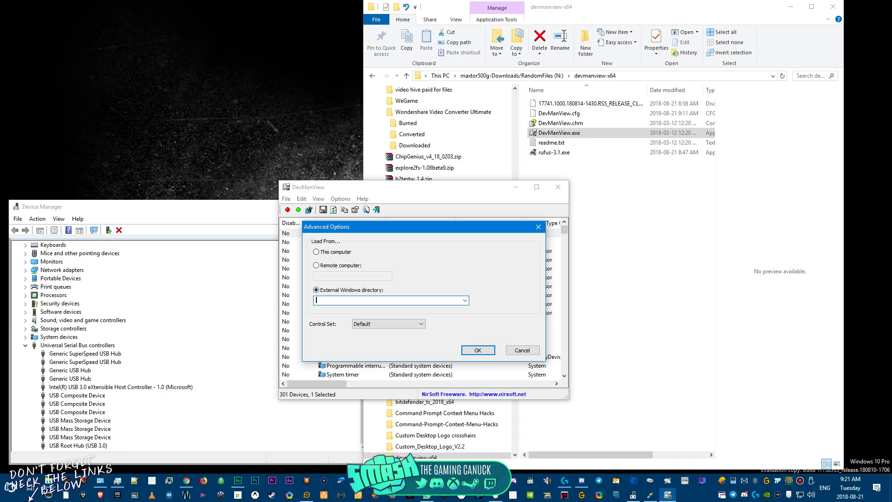
pyautogui.hotkey('alt', 'Down')
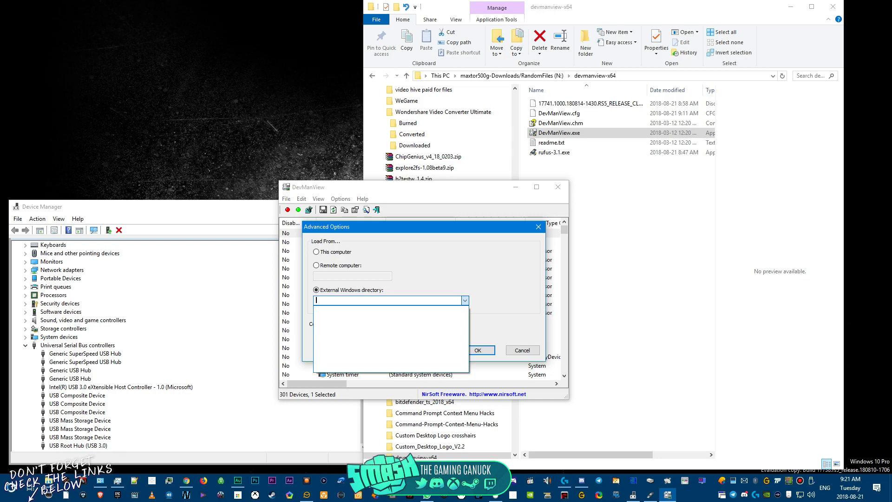
pyautogui.press('Escape')
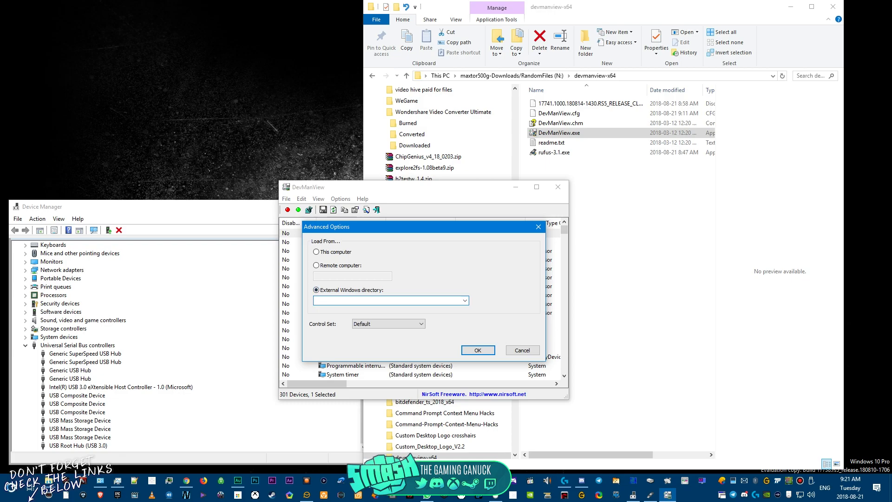
pyautogui.press('Return')
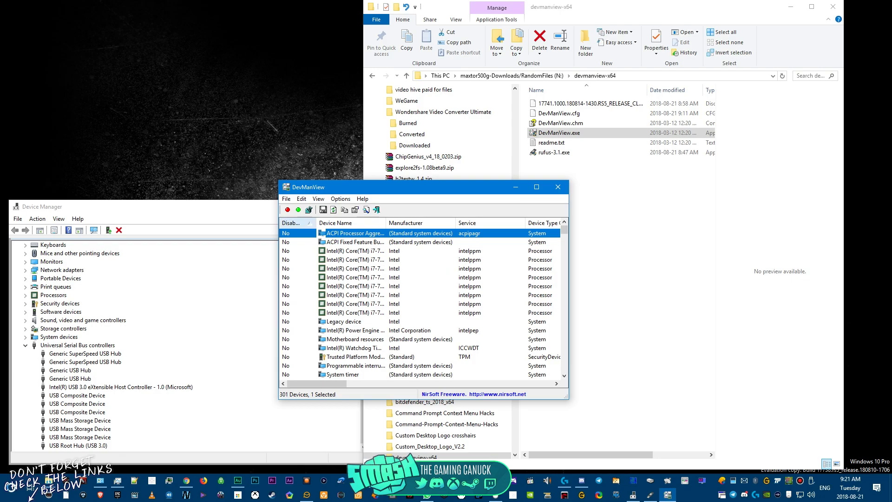
pyautogui.click(340, 199)
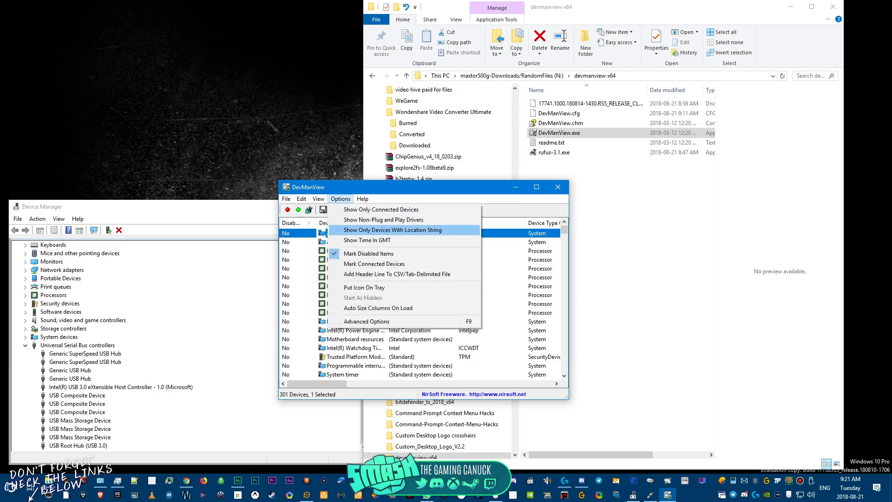
pyautogui.rightClick(499, 225)
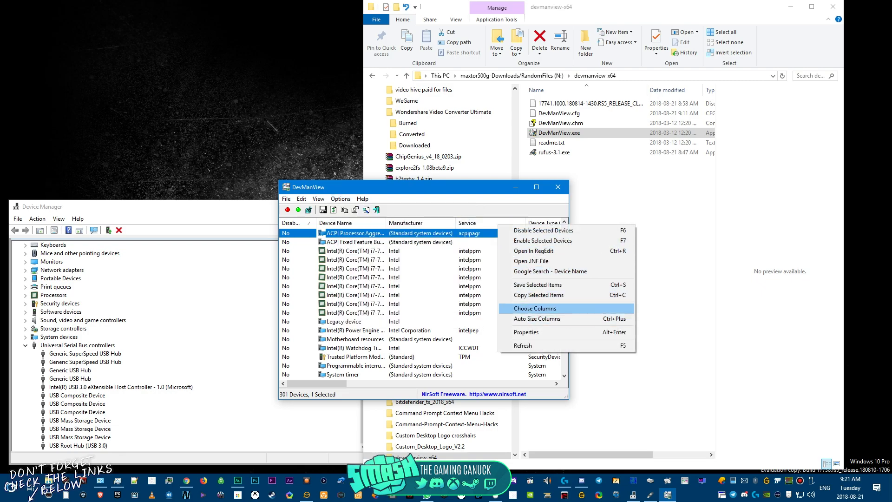
pyautogui.press('Return')
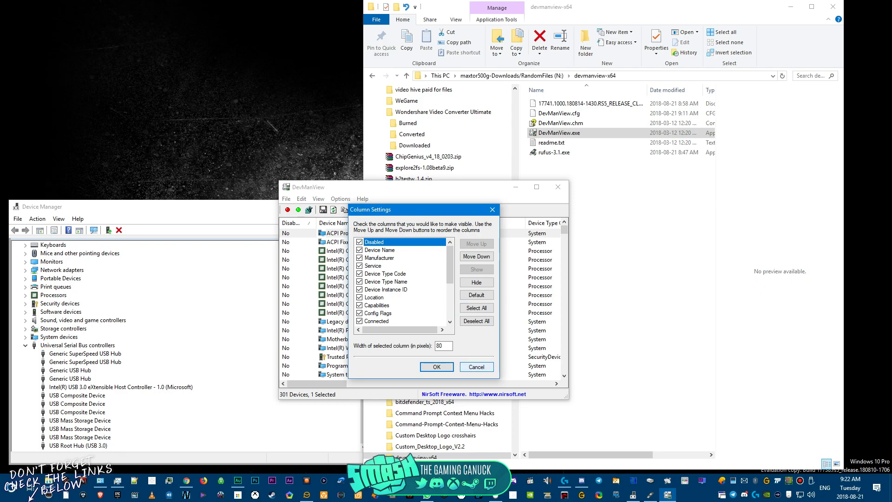
pyautogui.click(476, 367)
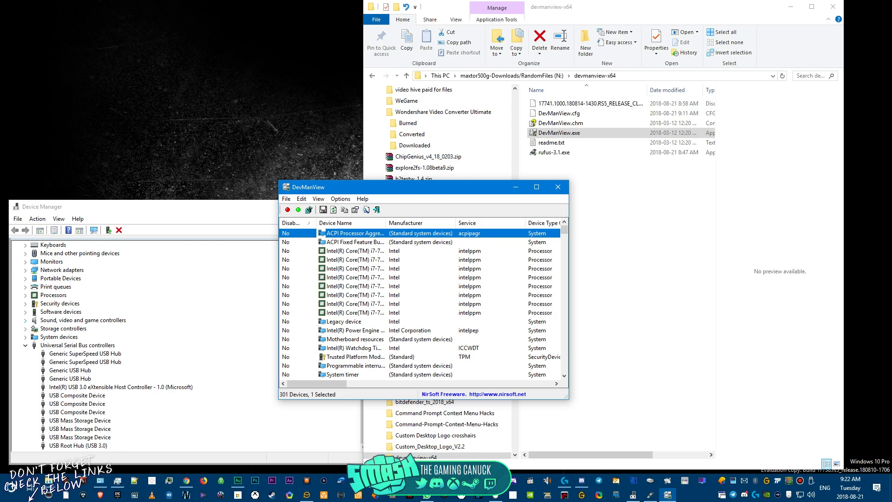
# Sort the DevManView device list by the Service column
pyautogui.hotkey('alt', 'Tab')
pyautogui.hotkey('alt', 'Tab')
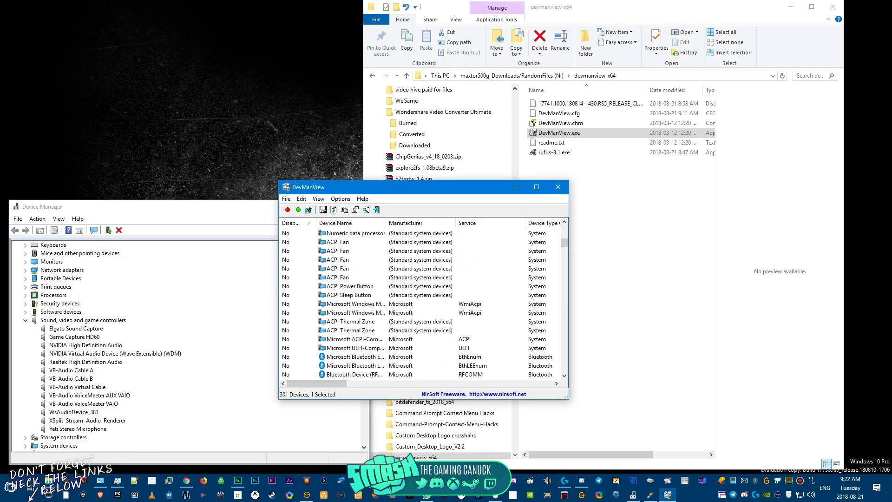
pyautogui.click(467, 223)
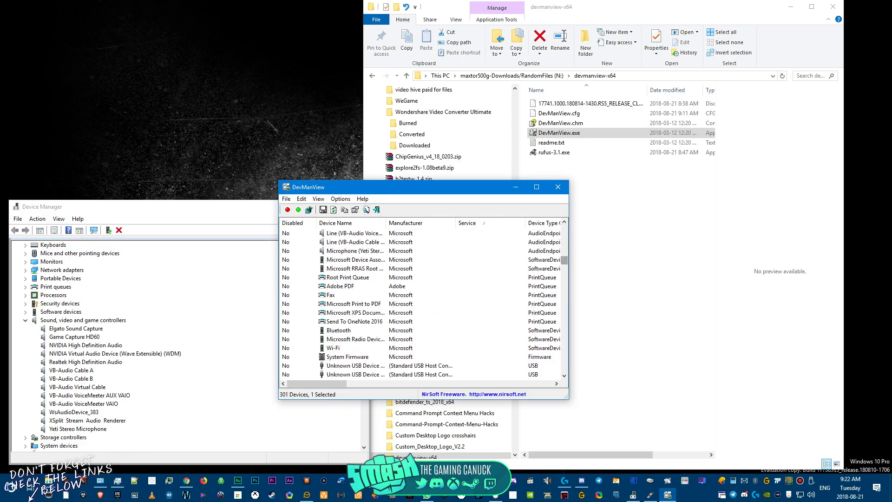
pyautogui.scroll(-20, 424, 302)
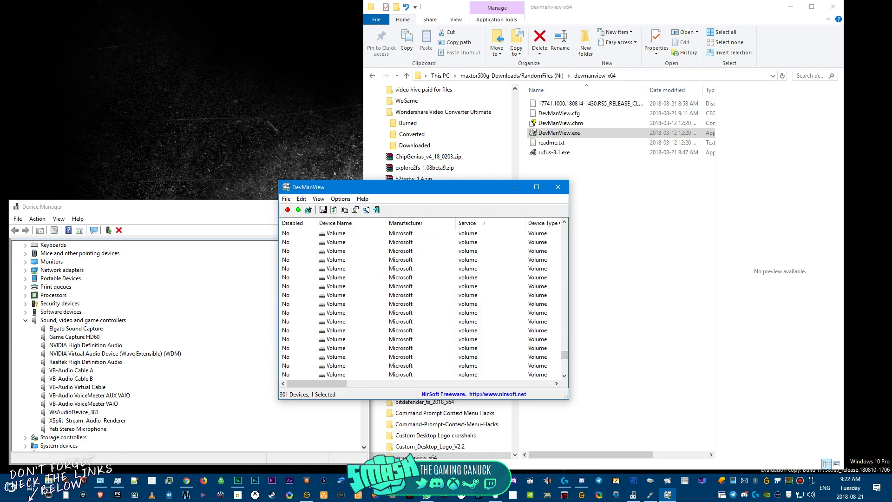
pyautogui.scroll(-6, 423, 301)
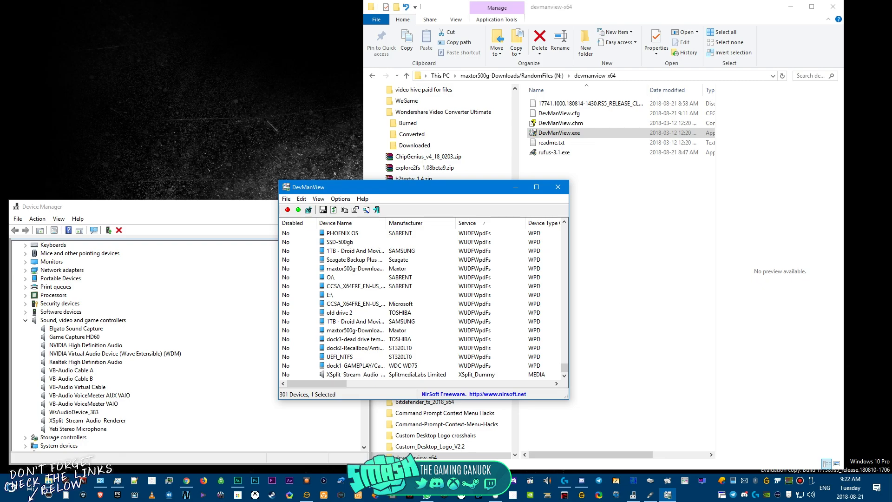
# Disable the XSplit Stream Audio Renderer device and confirm the warning
pyautogui.click(368, 374)
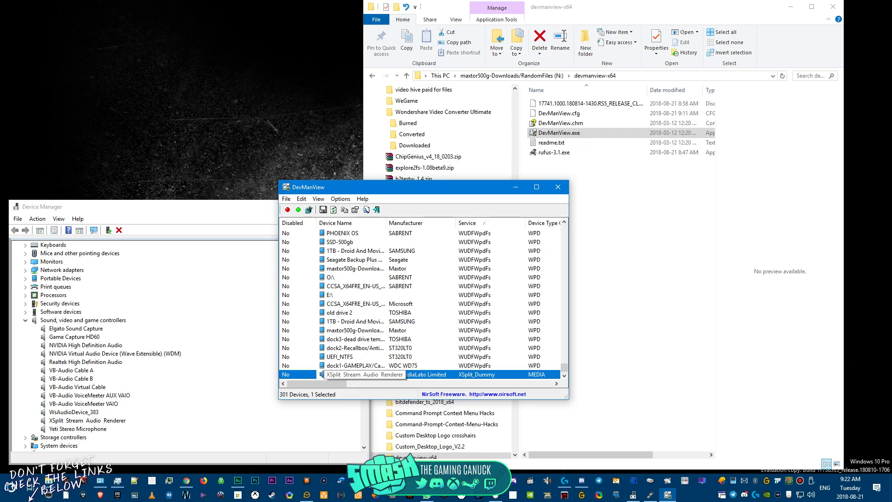
pyautogui.rightClick(368, 374)
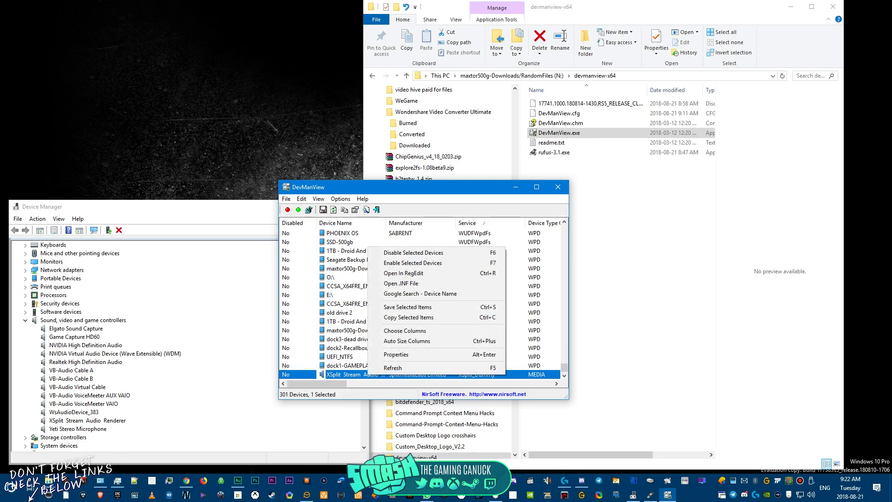
pyautogui.press('Down')
pyautogui.press('Return')
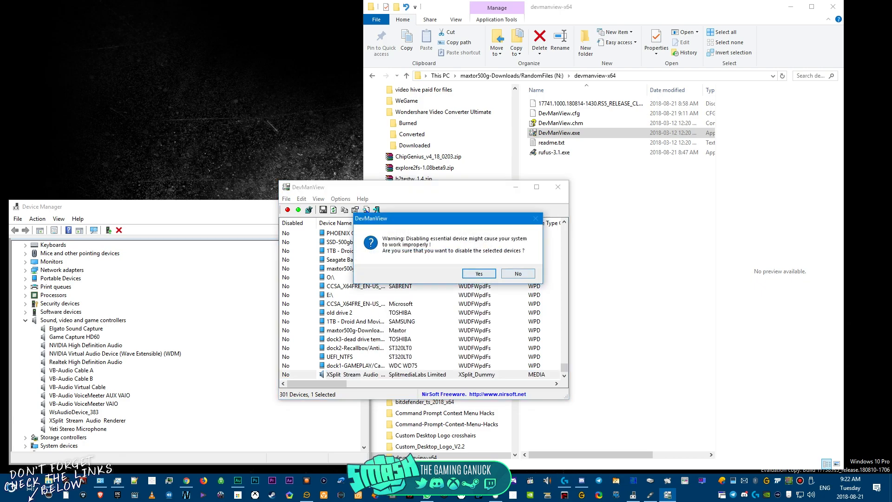
pyautogui.press('Return')
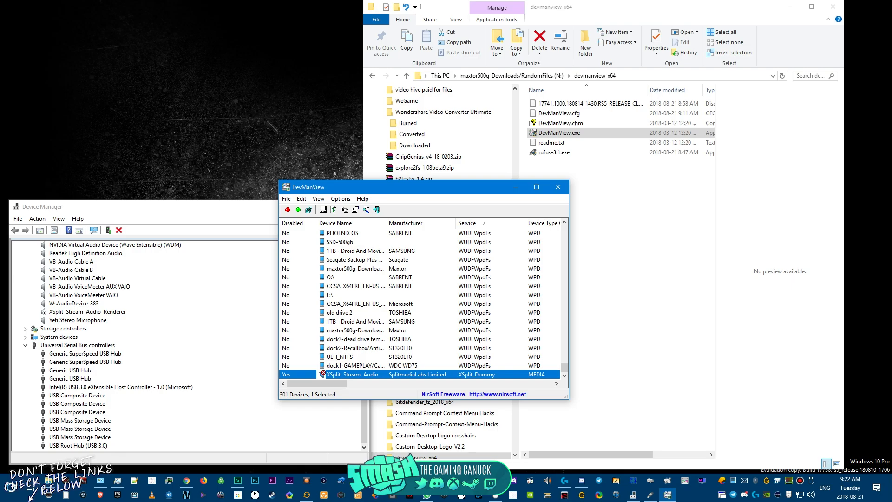
# Enable the XSplit Stream Audio Renderer again via Enable Selected Devices, so Disabled reads No
pyautogui.hotkey('shift', 'F10')
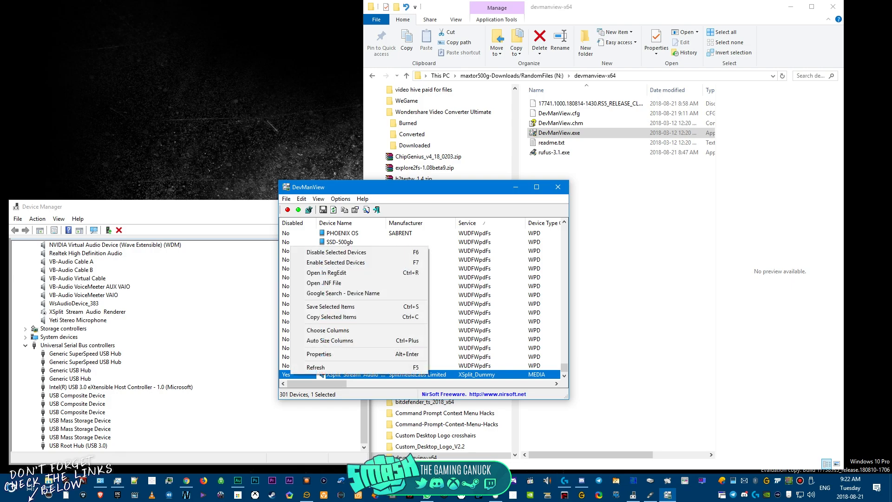
pyautogui.press('Down')
pyautogui.press('Down')
pyautogui.press('Return')
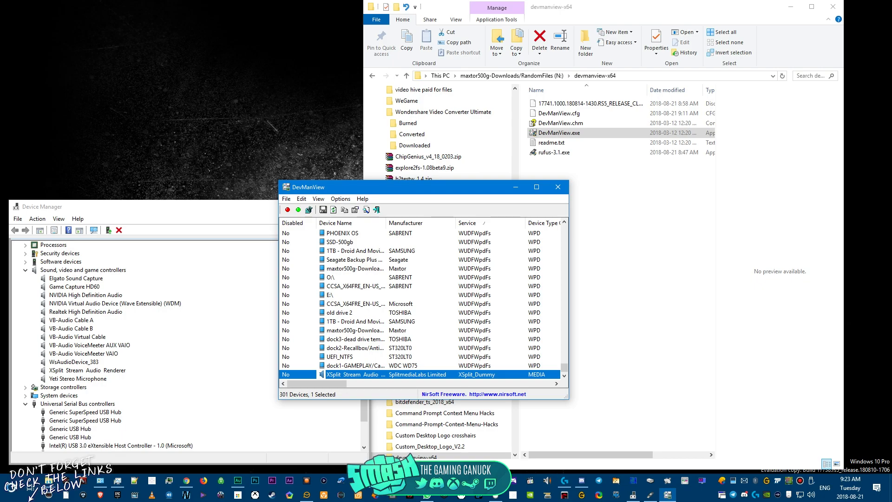
pyautogui.moveTo(418, 187); pyautogui.dragTo(370, 146)
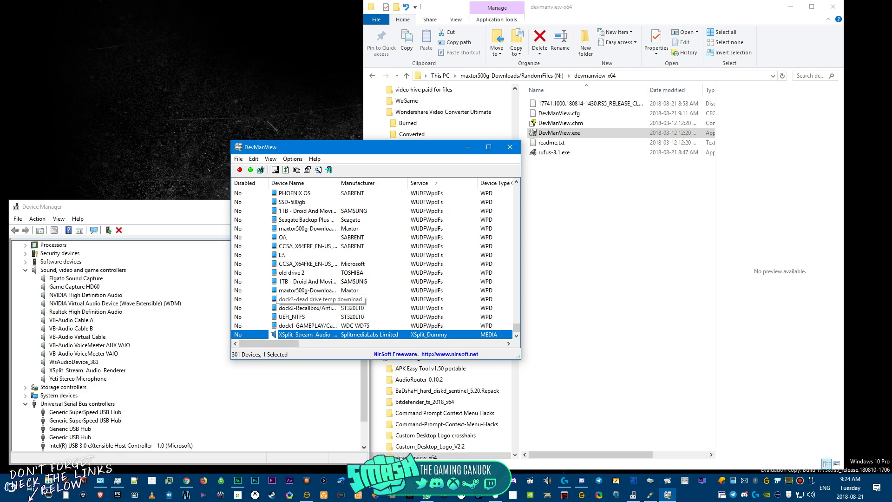
pyautogui.scroll(-2, 116, 344)
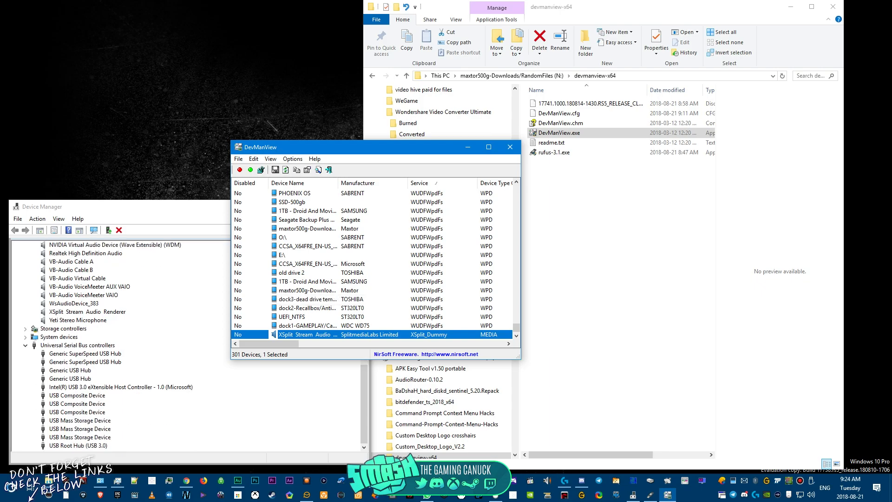